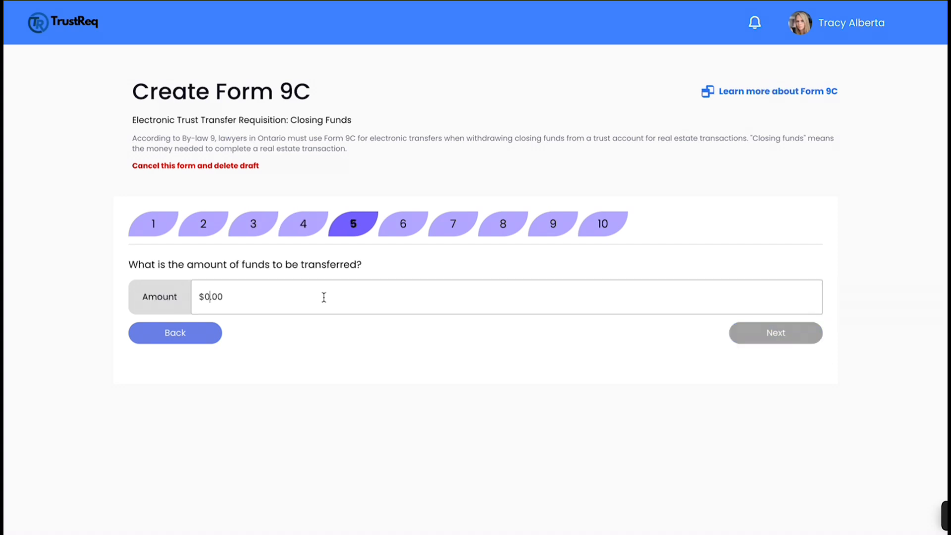
Start filling out a new Form 9C – Electronic Trust Transfer Requisition: Closing Funds.
click(764, 337)
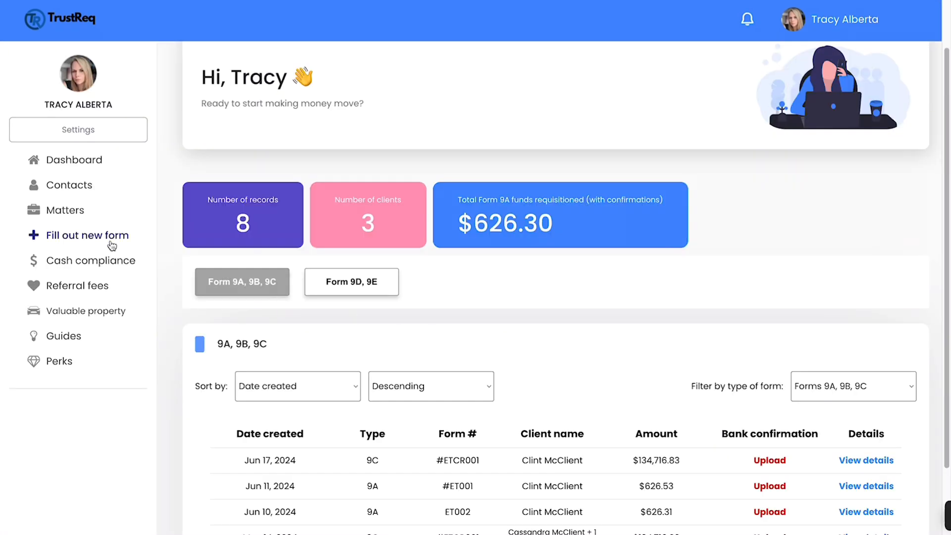
click(107, 242)
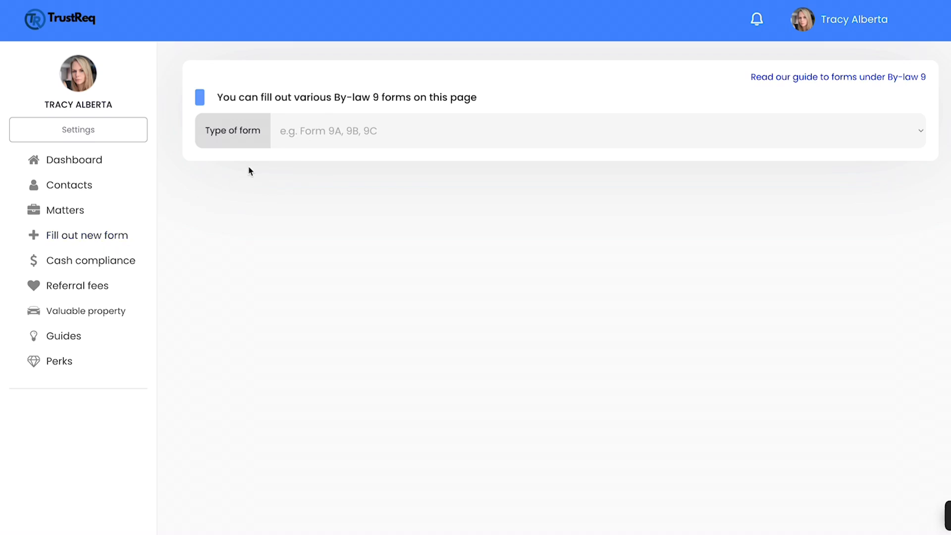
click(318, 139)
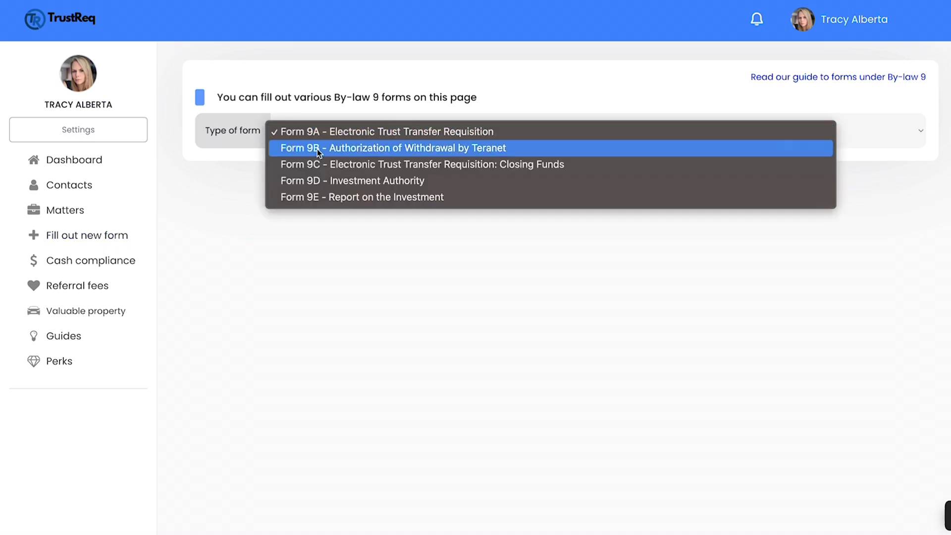
click(319, 168)
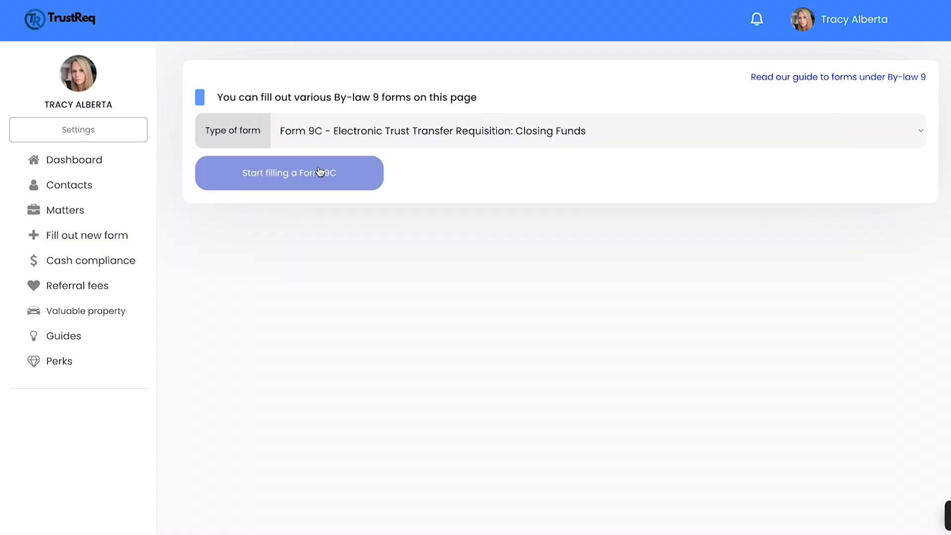
click(278, 188)
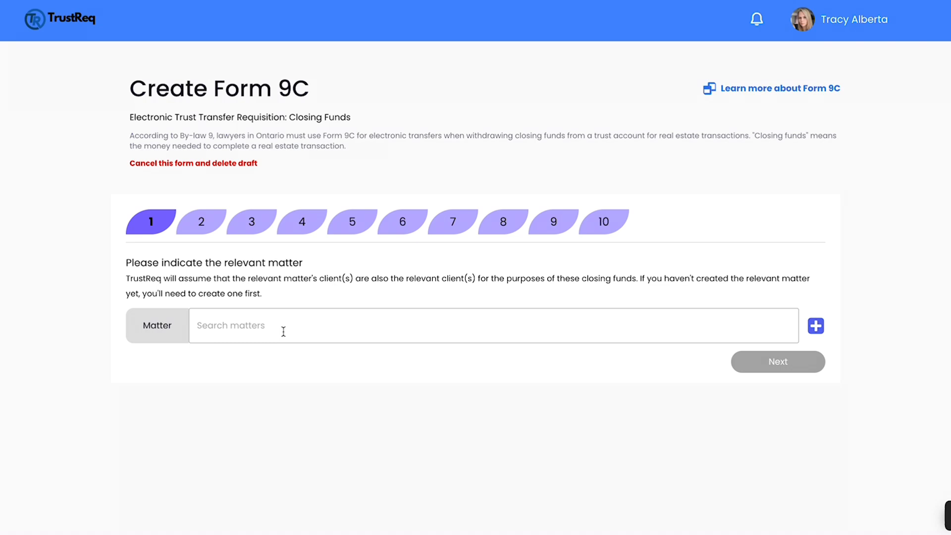
Select matter 12345 for the form and confirm the client found under that matter.
click(283, 331)
text(12345)
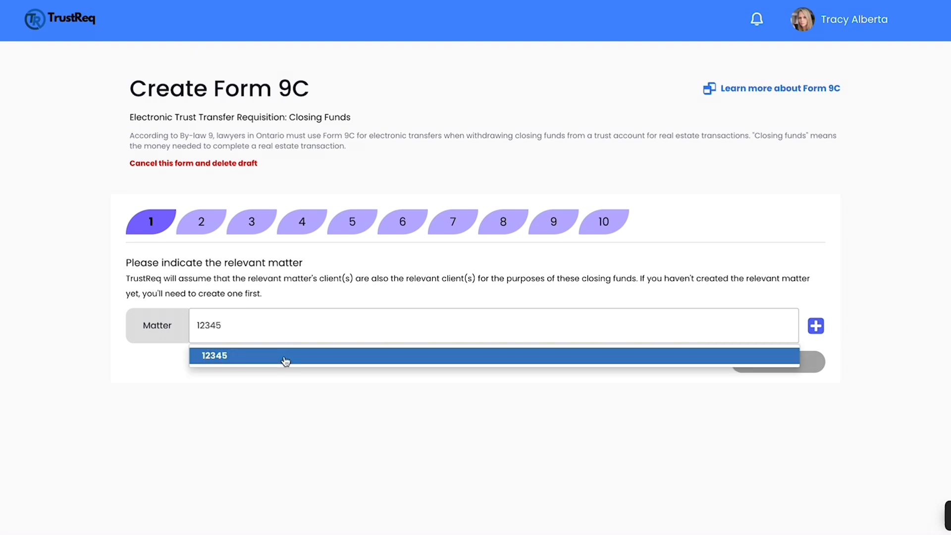
click(286, 360)
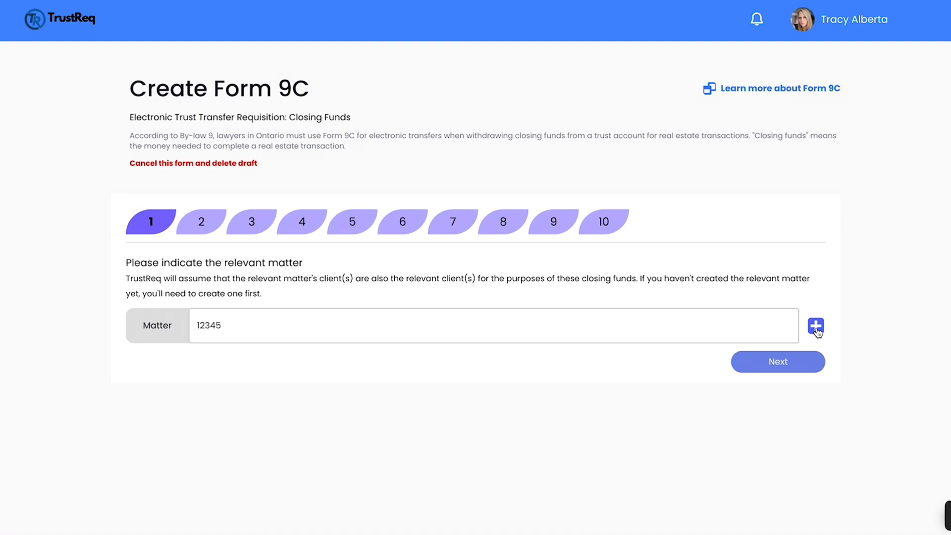
click(790, 363)
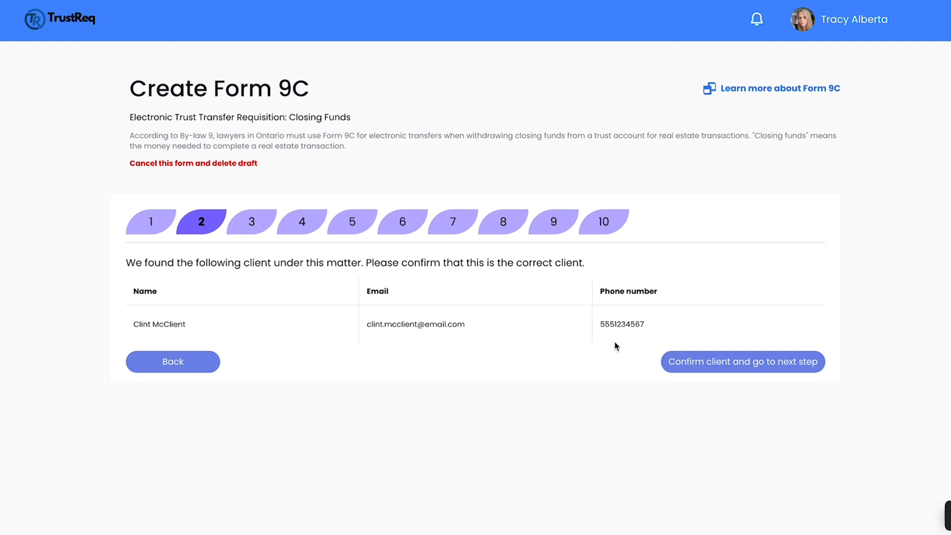
click(691, 369)
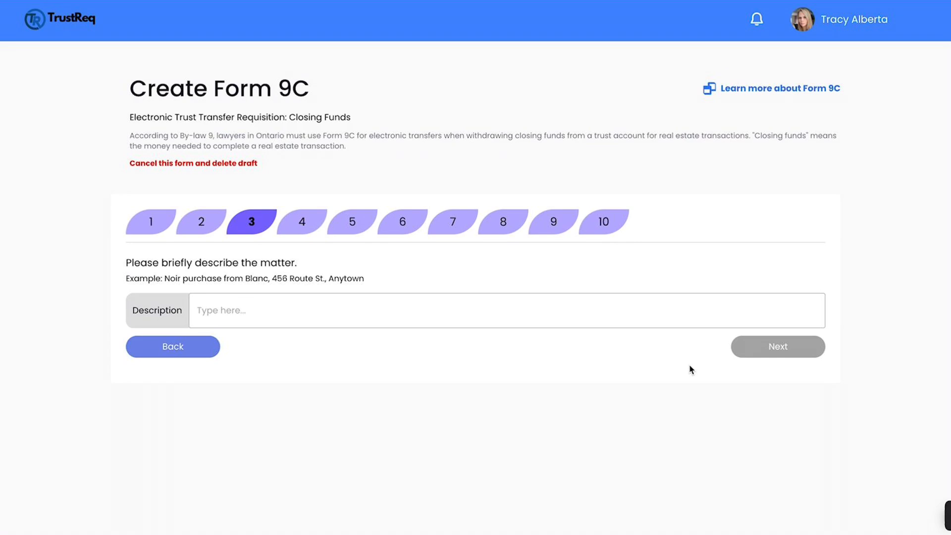
Enter the matter description "Noir purchase from Blanc, 456 Route St., Anytown" and continue.
click(355, 310)
text(Noir purchase from Blanc, 456 Route St., Anytown)
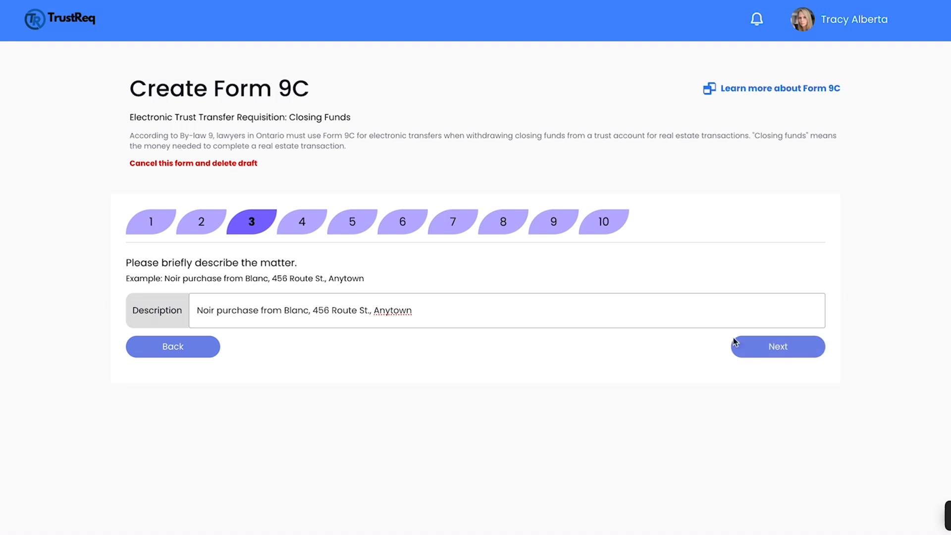
click(780, 342)
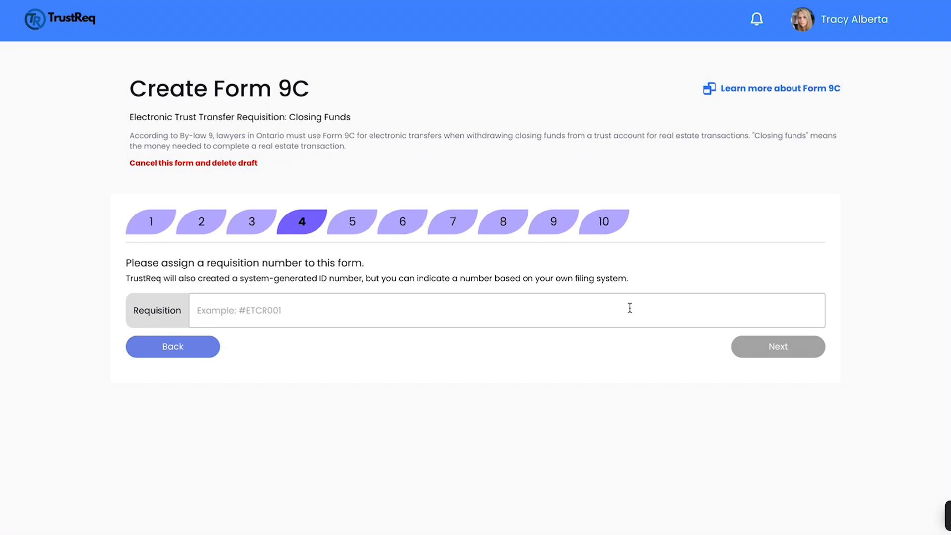
Assign requisition number #ETCR001 to the form and continue.
click(245, 310)
text(#ETCR001)
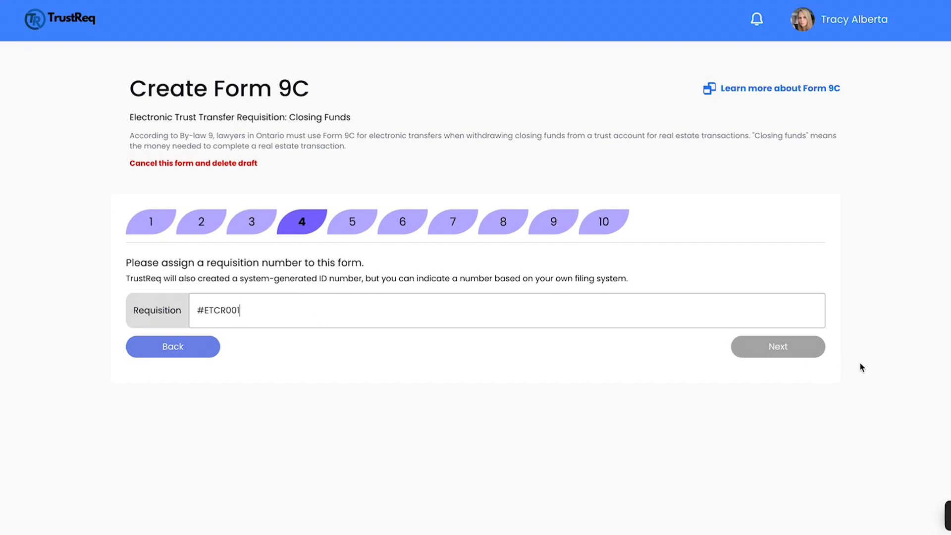
click(818, 352)
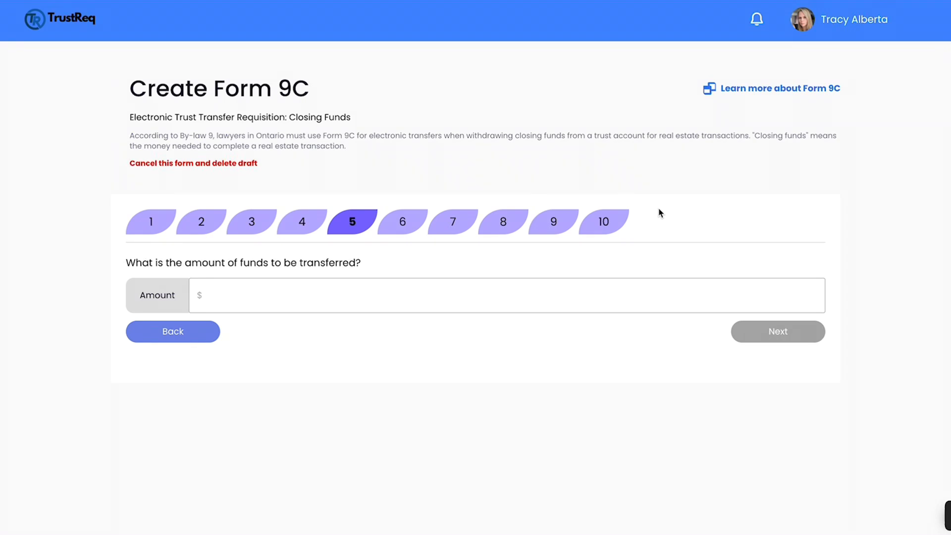
Set the amount of funds to be transferred to $134,716.83 and continue.
click(322, 295)
text(134,716.83)
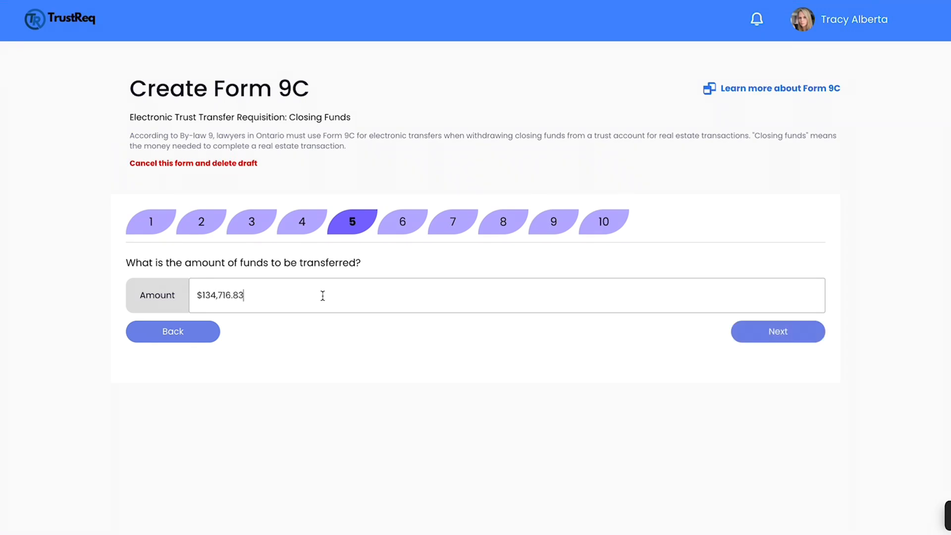
click(765, 341)
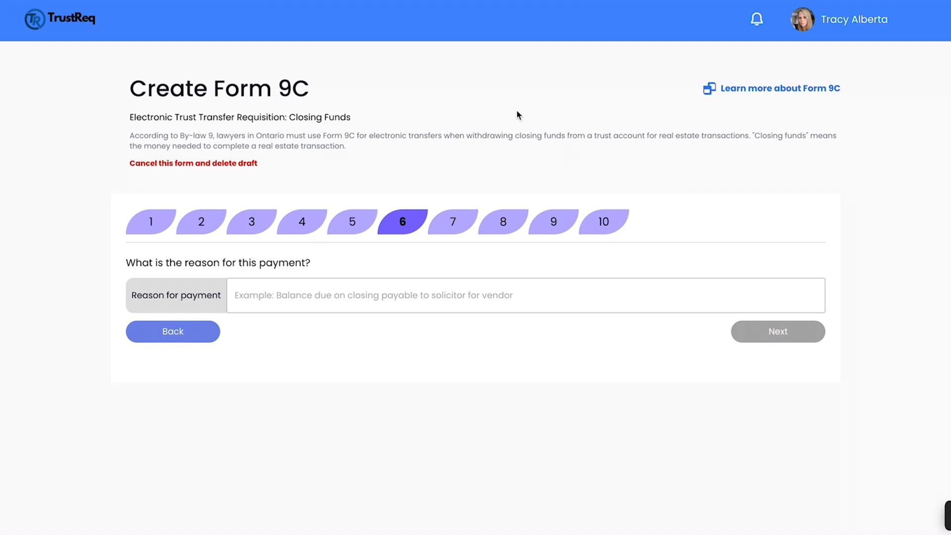
Enter the payment reason "Balance due on closing payable to solicitor for vendor" and continue.
click(356, 288)
text(Balance due on closing payable to solicitor for vendor)
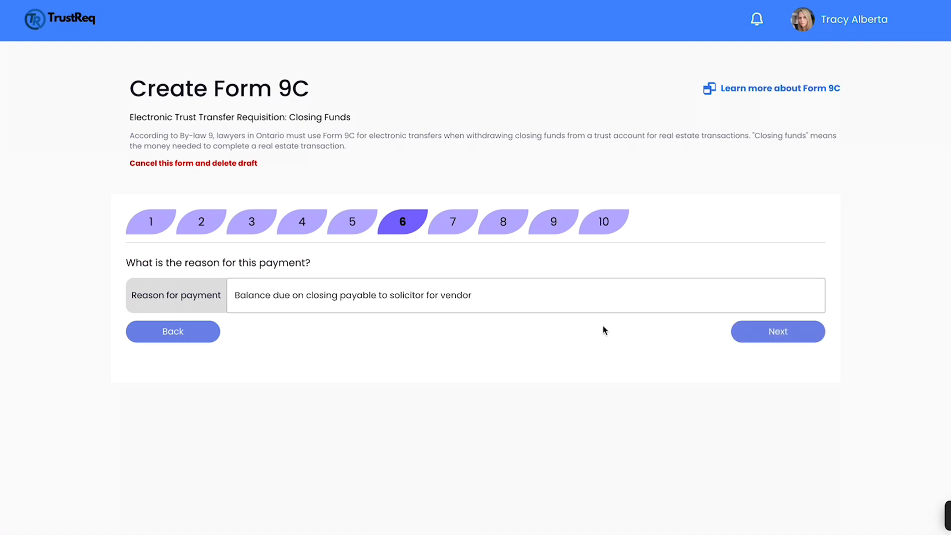
click(753, 337)
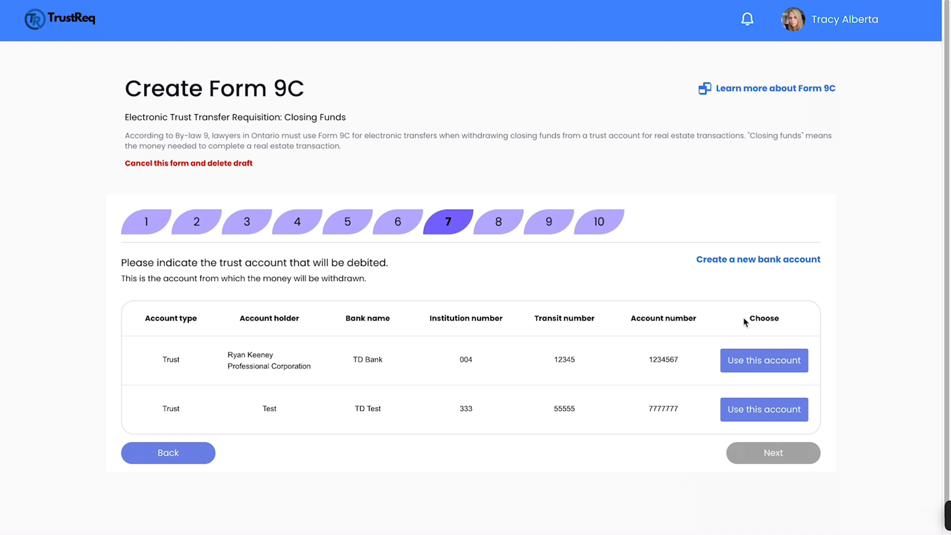
click(765, 361)
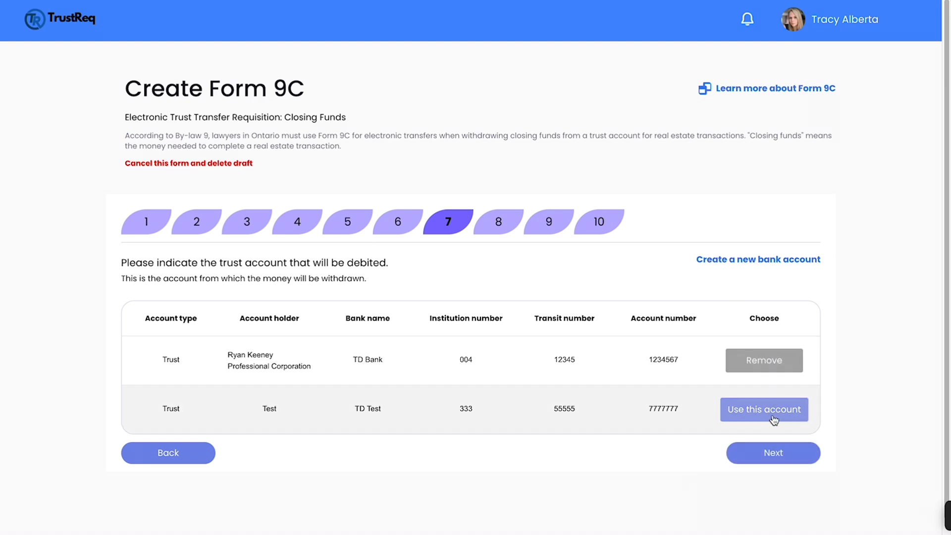
click(773, 415)
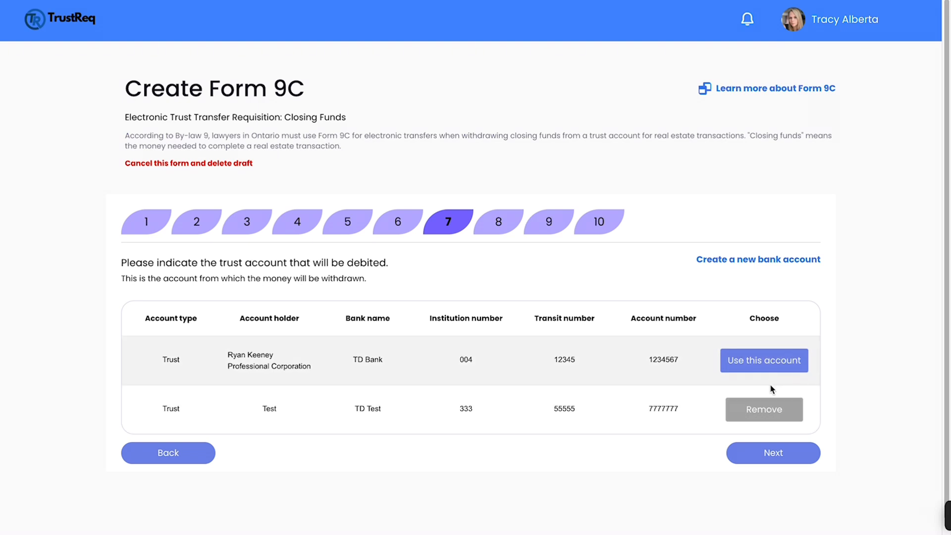
click(774, 411)
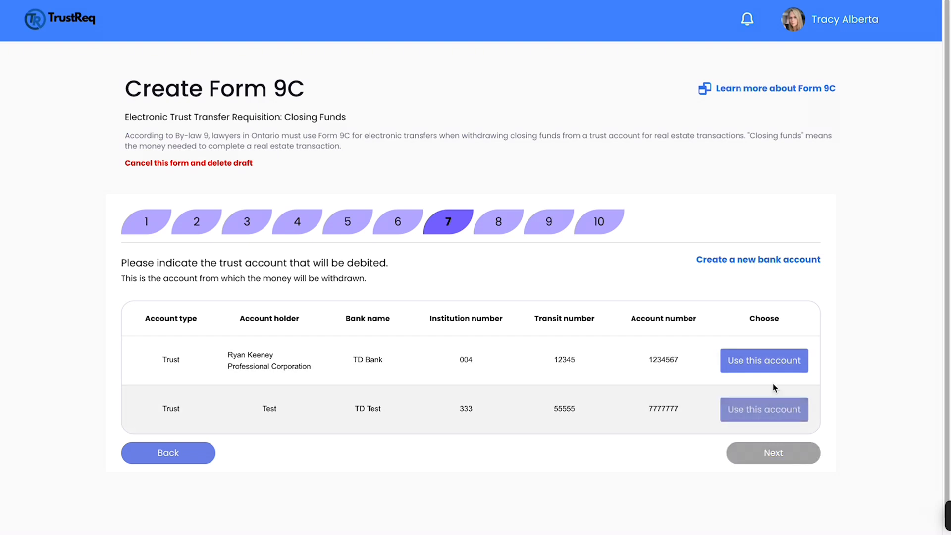
Open the new bank account dialog to view the sample cheque, then cancel the dialog.
click(743, 261)
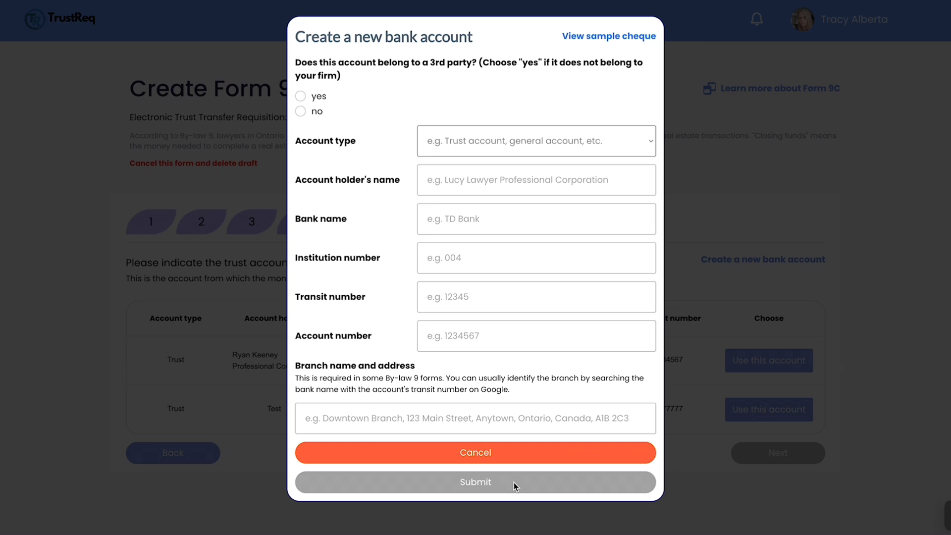
click(609, 40)
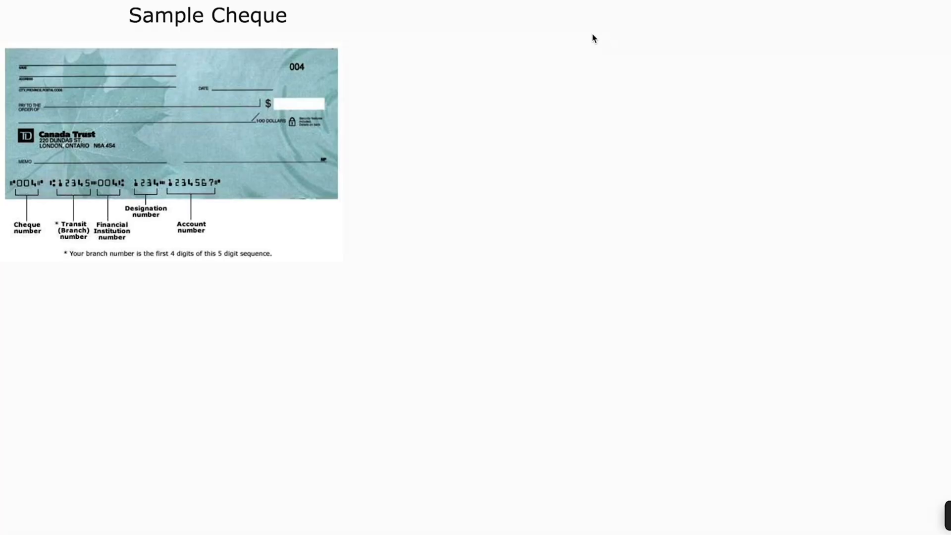
click(429, 1)
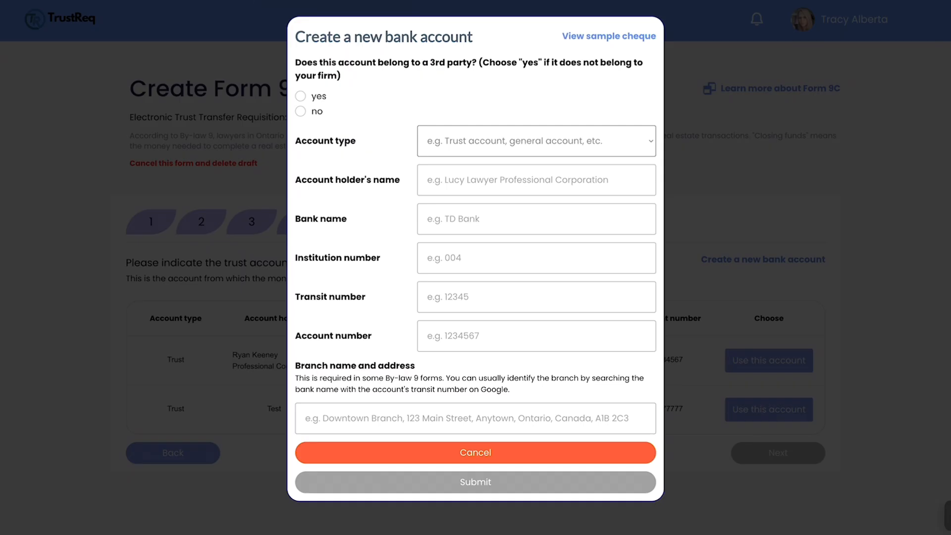
click(547, 455)
Choose the TD Bank trust account as the account to be debited and continue.
click(763, 369)
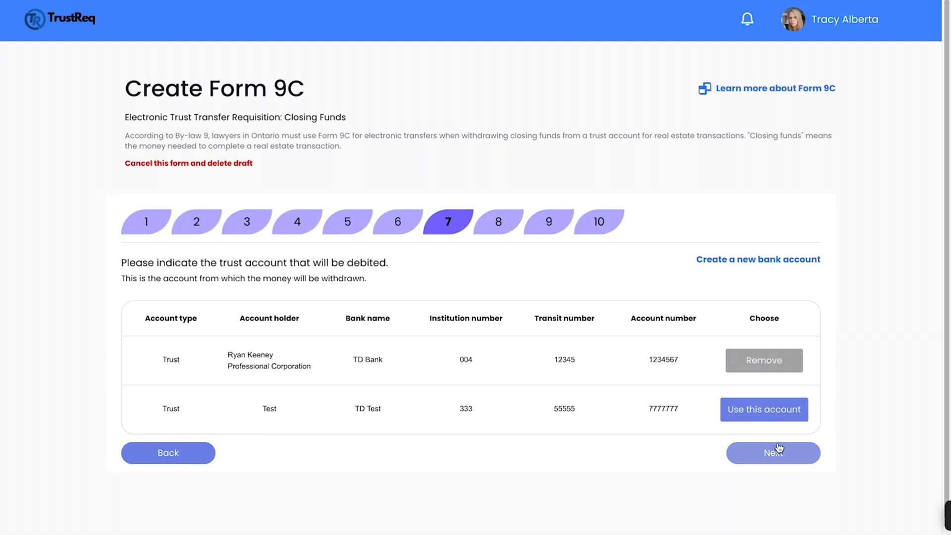
click(780, 464)
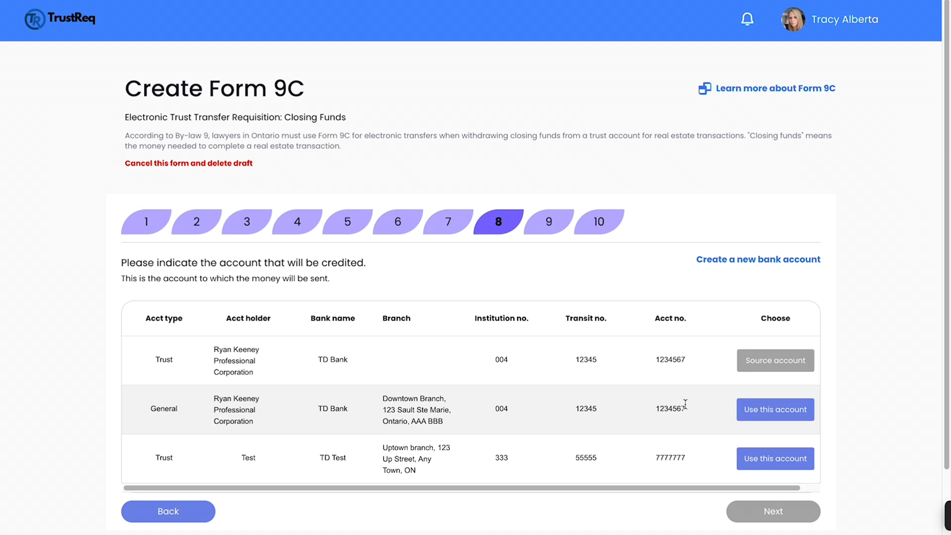
Choose the general TD Bank account at the Downtown Branch as the account to be credited and continue.
click(761, 419)
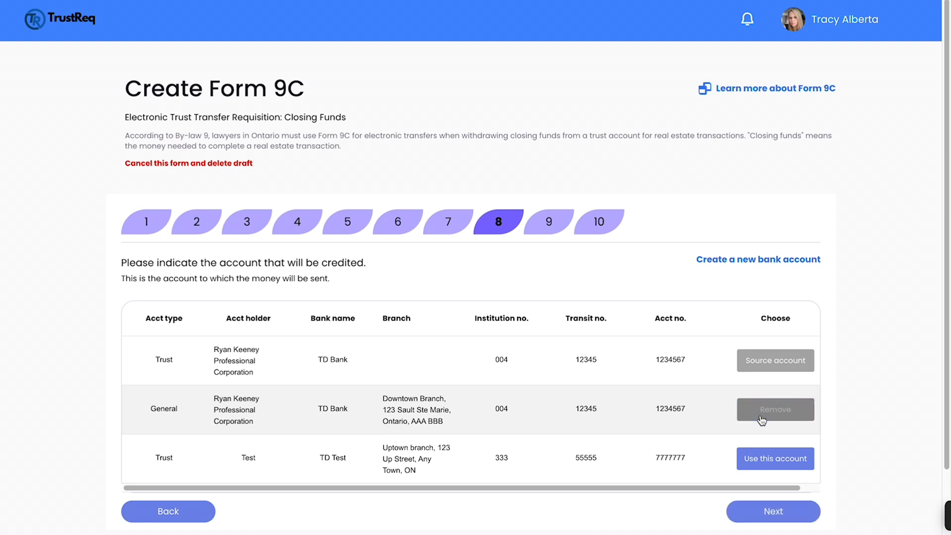
click(772, 513)
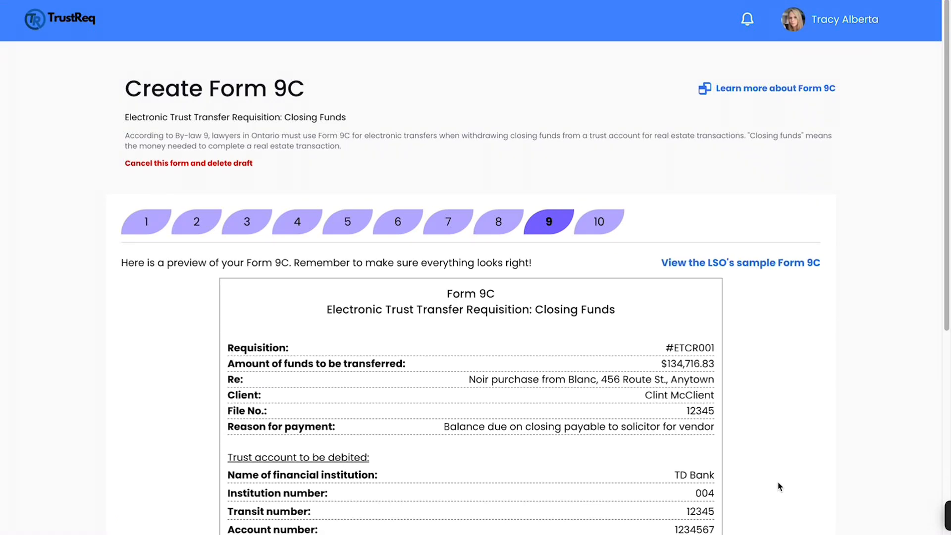
Review the Form 9C preview from top to bottom.
scroll(783, 487, down, 2)
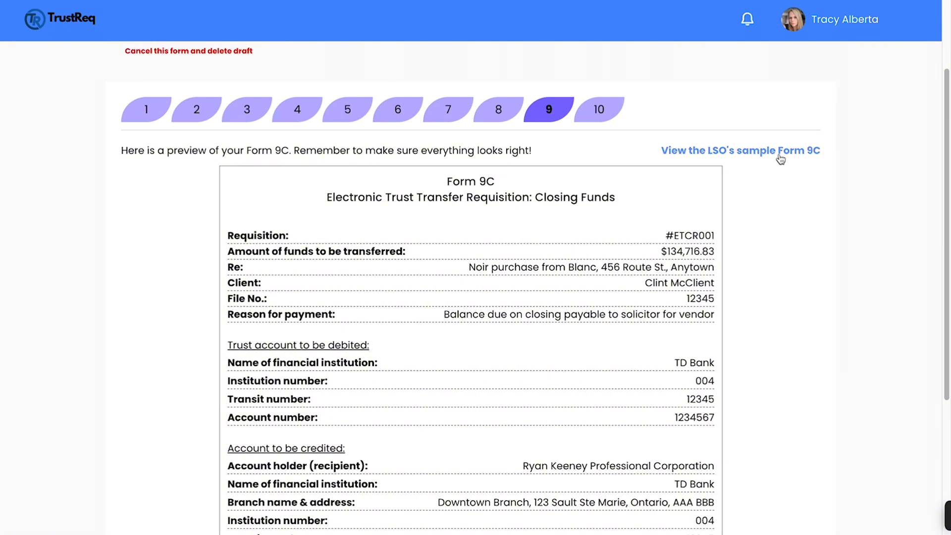
scroll(765, 274, down, 2)
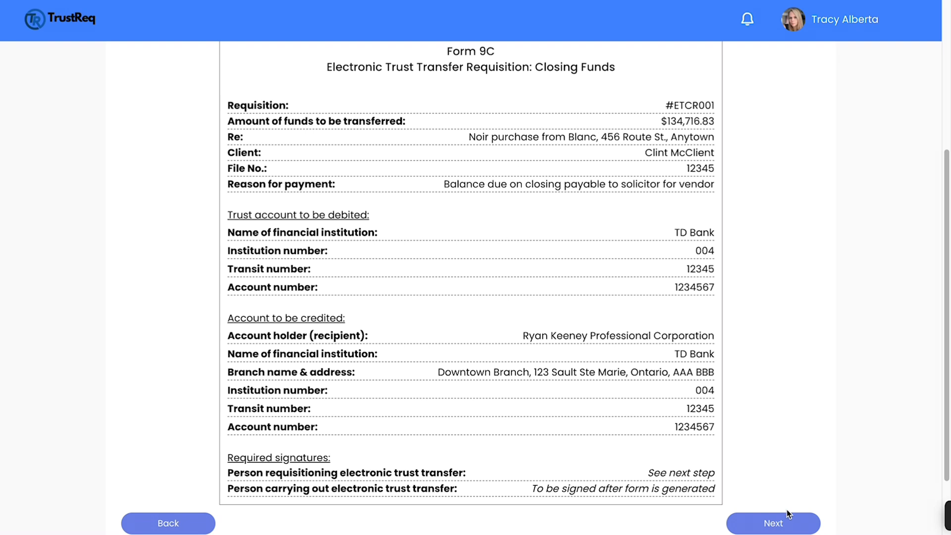
scroll(783, 474, up, 1)
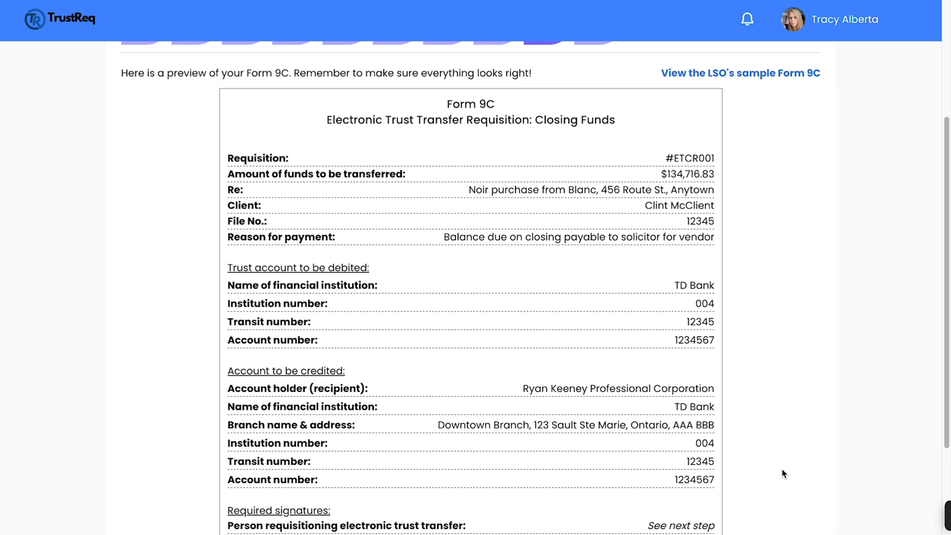
scroll(783, 474, down, 1)
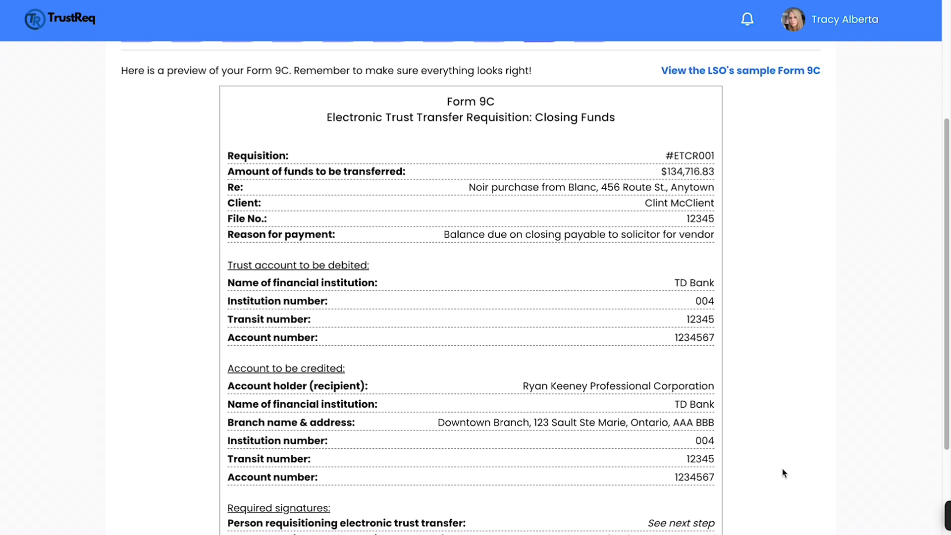
scroll(783, 473, up, 1)
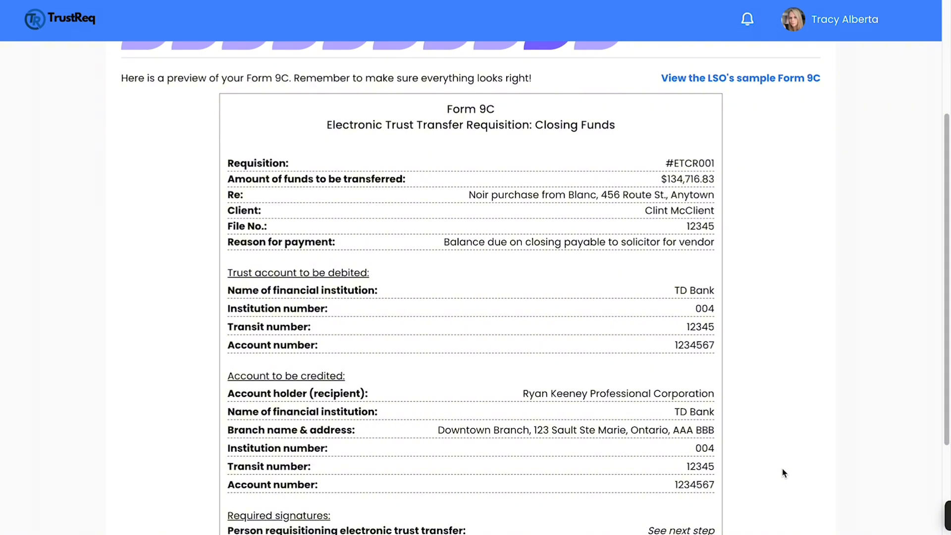
scroll(783, 473, down, 1)
scroll(783, 474, down, 1)
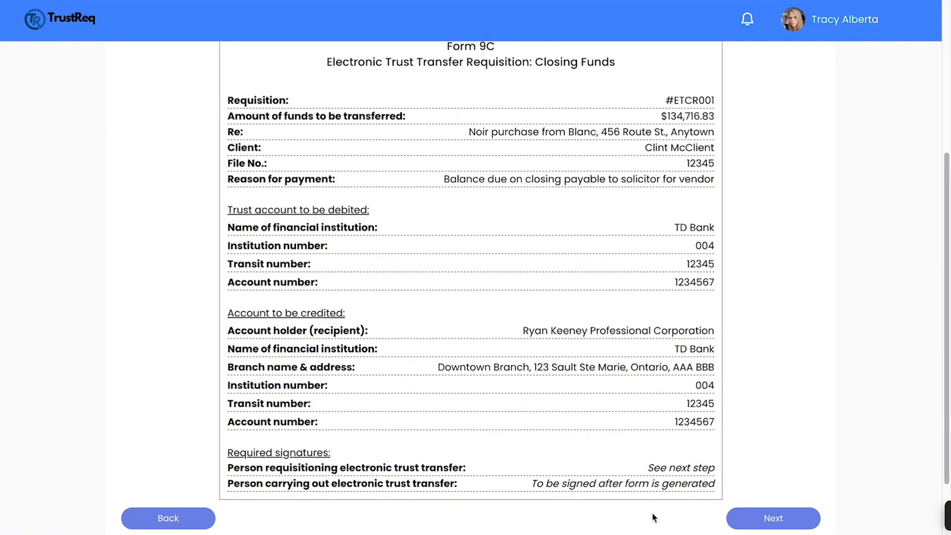
Proceed to the signature step and choose to sign the document yourself.
click(792, 516)
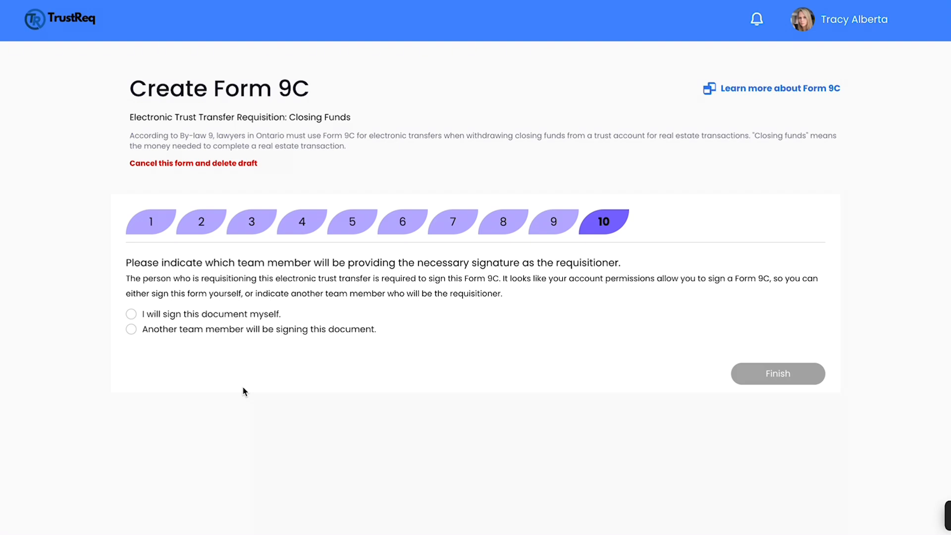
click(132, 315)
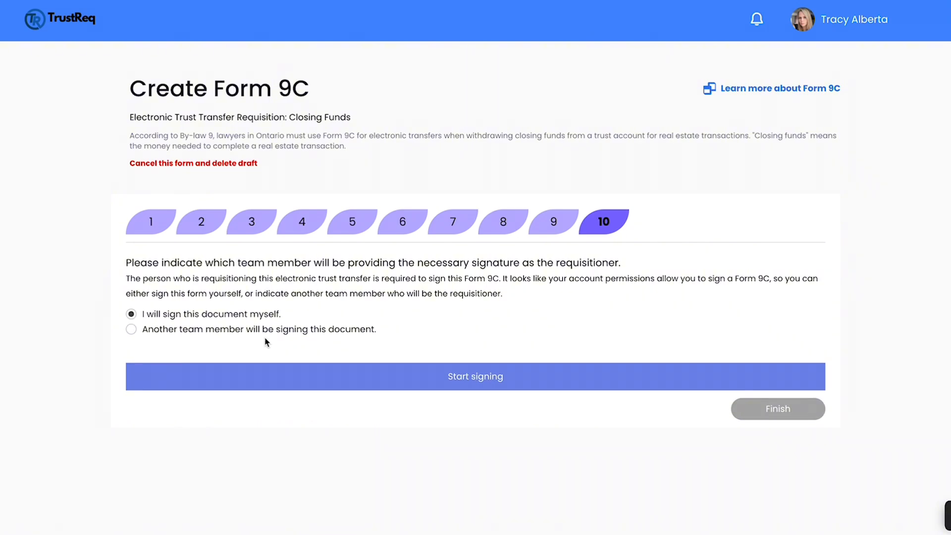
Start signing, draw the requisitioner's signature in the signature pad, and confirm it.
click(526, 386)
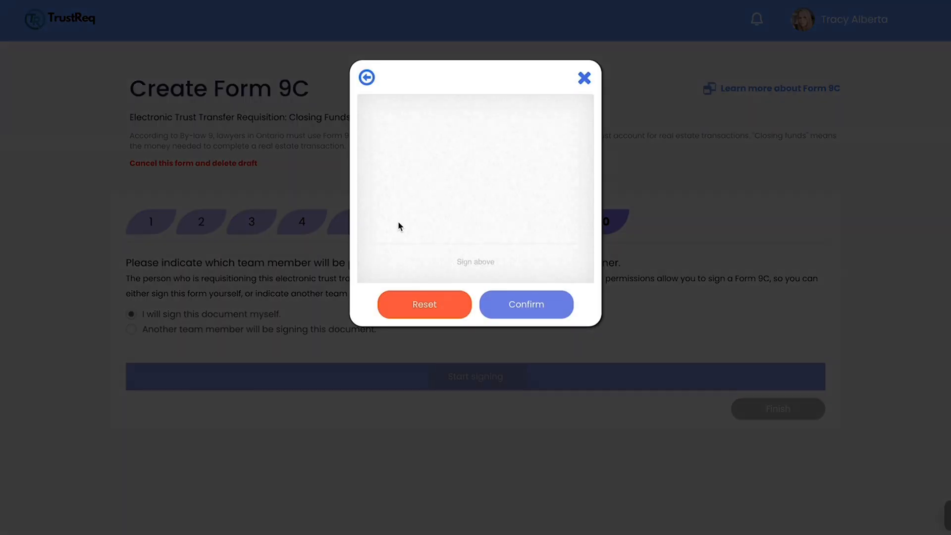
mouse_move(410, 174)
mouse_down()
mouse_move(461, 179)
mouse_move(529, 206)
mouse_up()
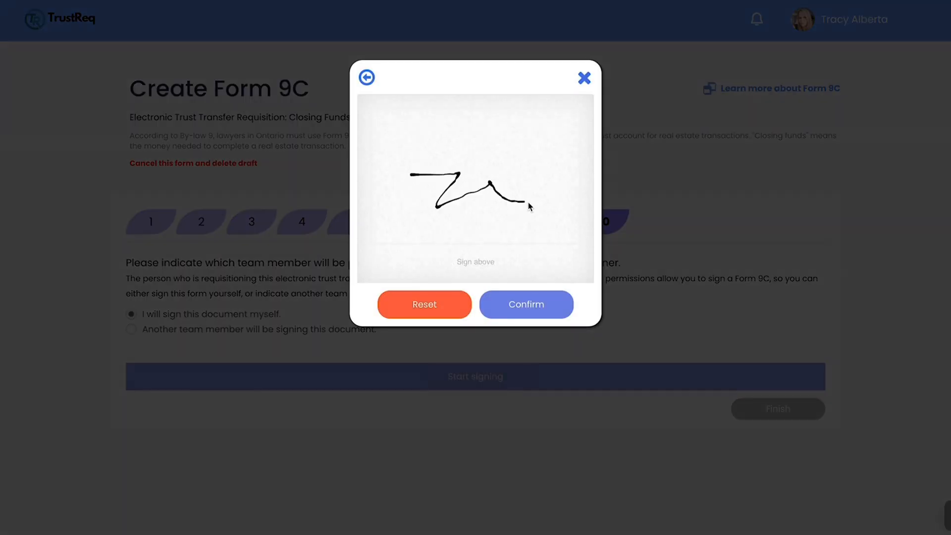
click(528, 319)
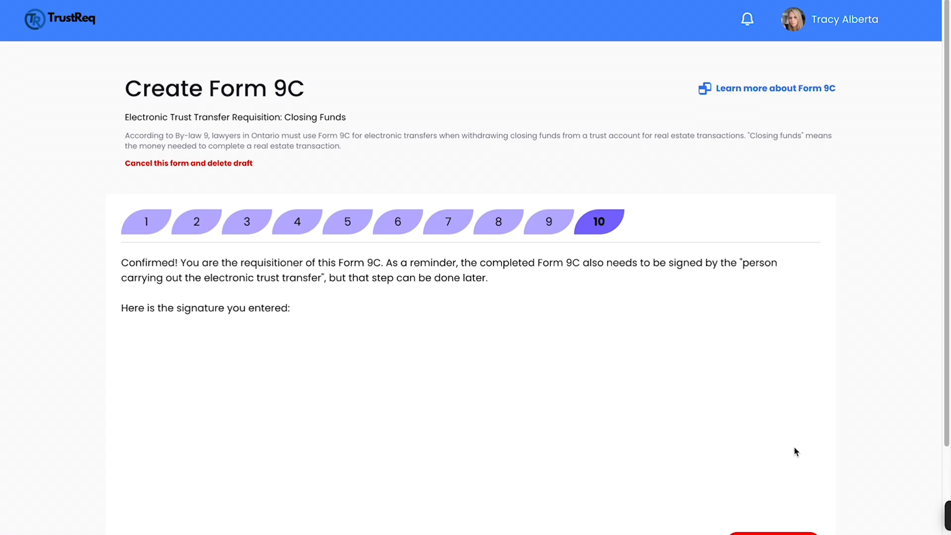
Finish the form and review the completed Form 9C details page.
click(776, 485)
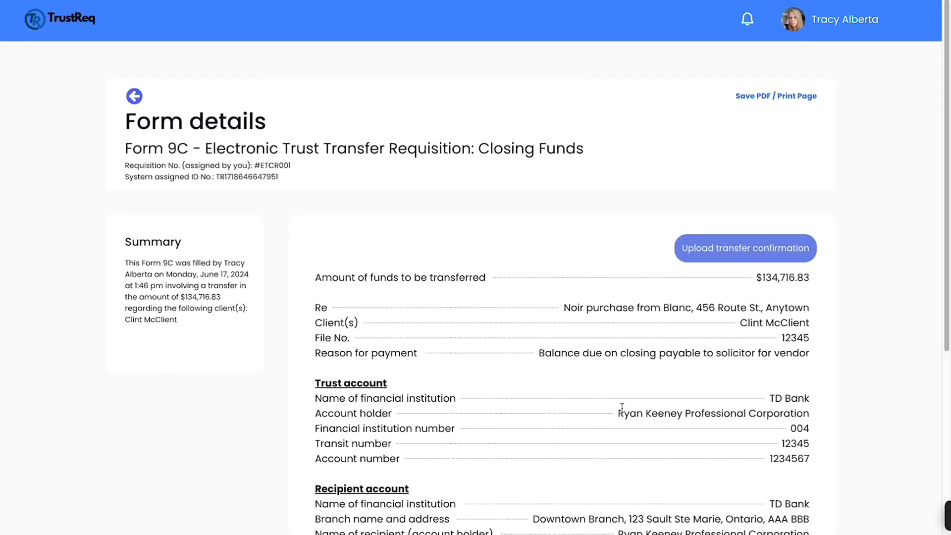
scroll(621, 410, down, 1)
scroll(619, 409, down, 3)
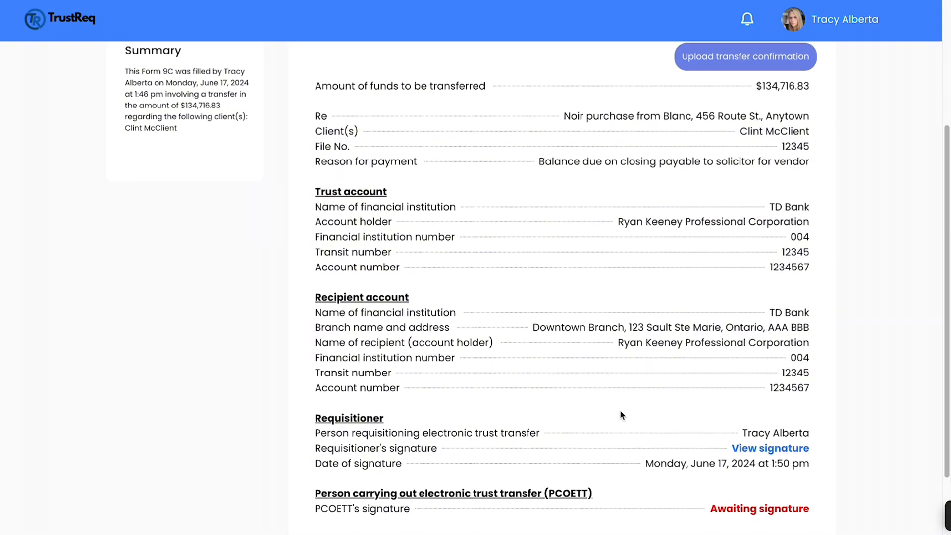
scroll(619, 409, up, 5)
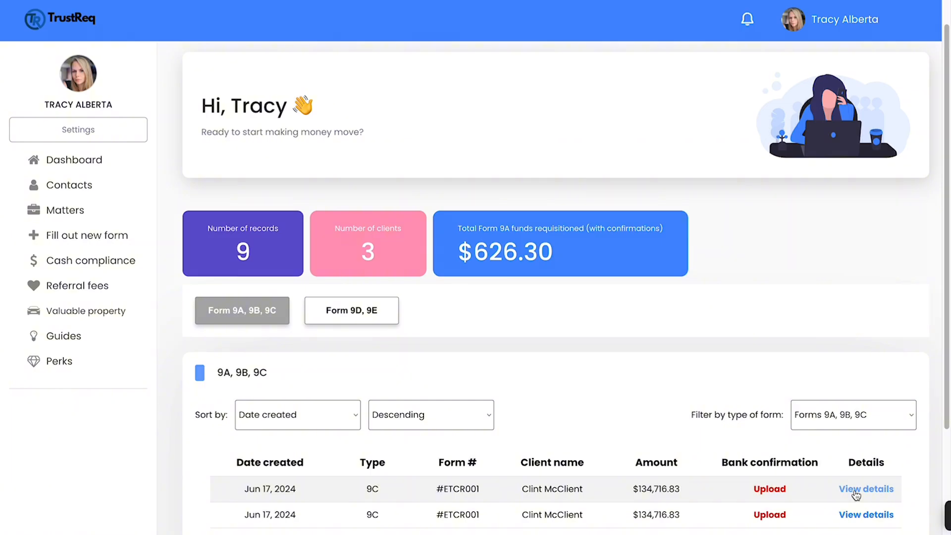
Open the newest Form 9C's details from the dashboard and inspect the pending PCOETT signature field without signing.
click(855, 490)
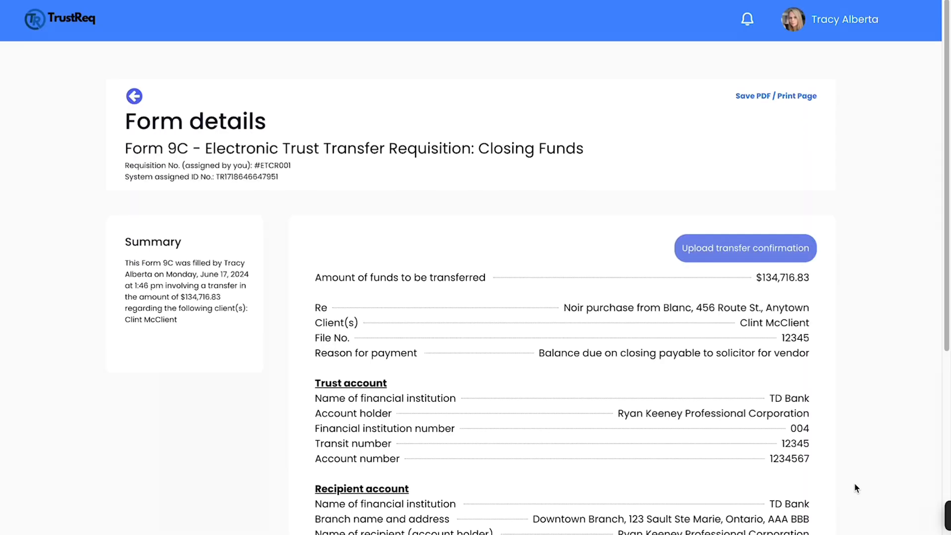
scroll(854, 482, down, 4)
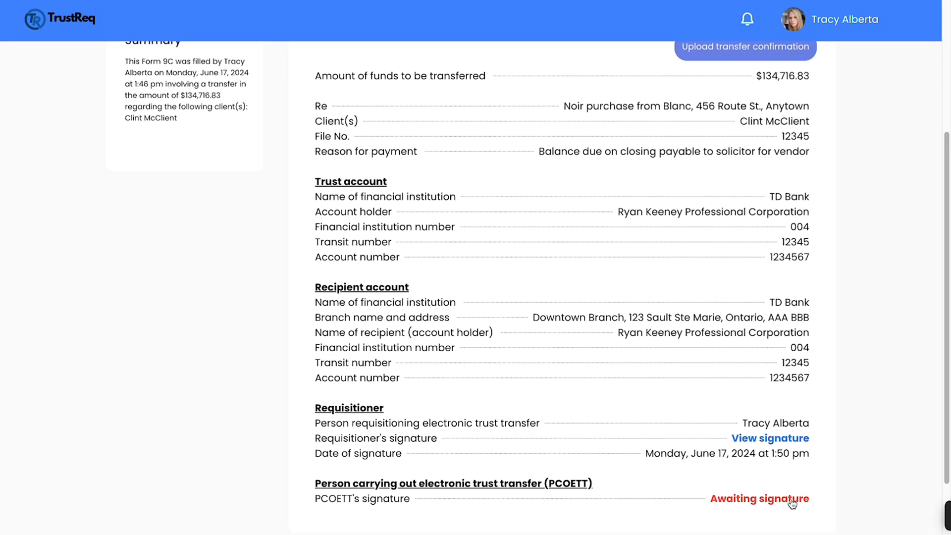
click(792, 499)
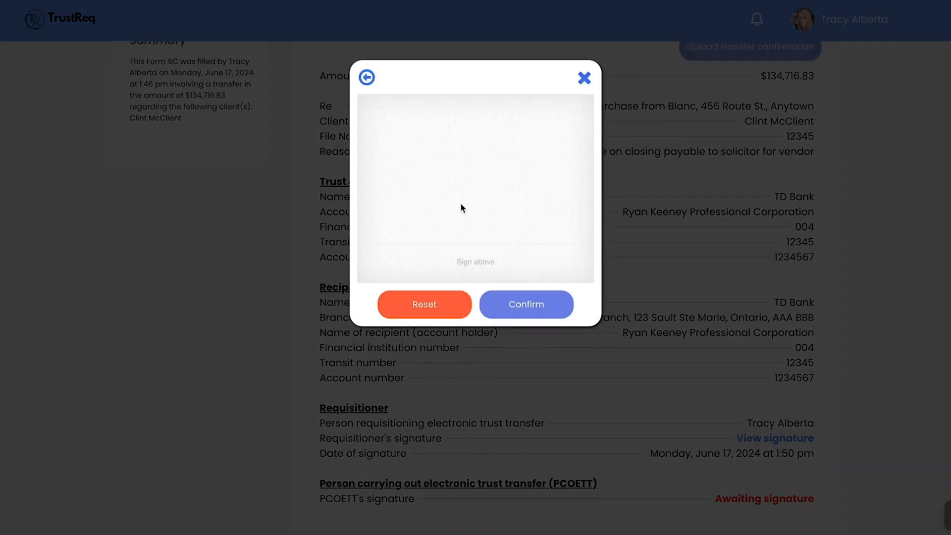
click(583, 80)
scroll(703, 248, up, 4)
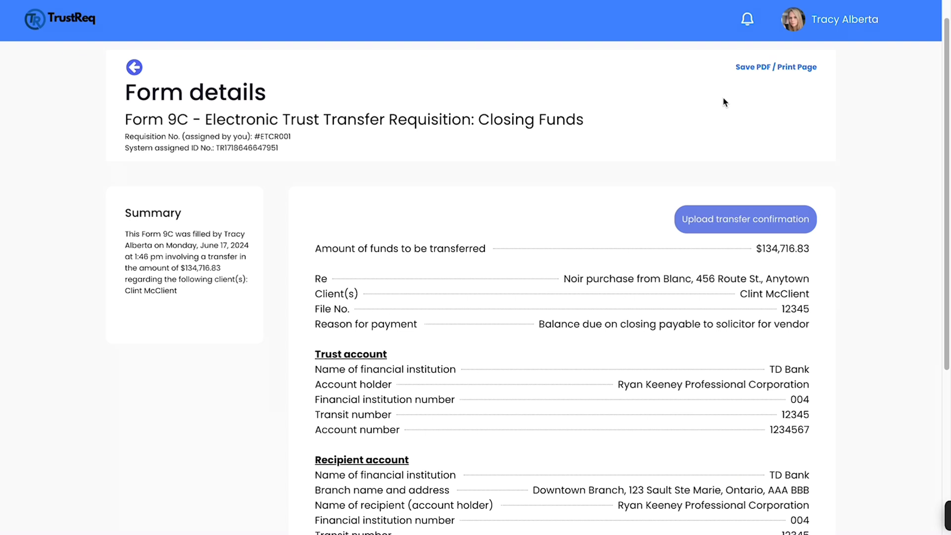
Return to the dashboard and examine the list of Form 9A, 9B and 9C records.
click(134, 67)
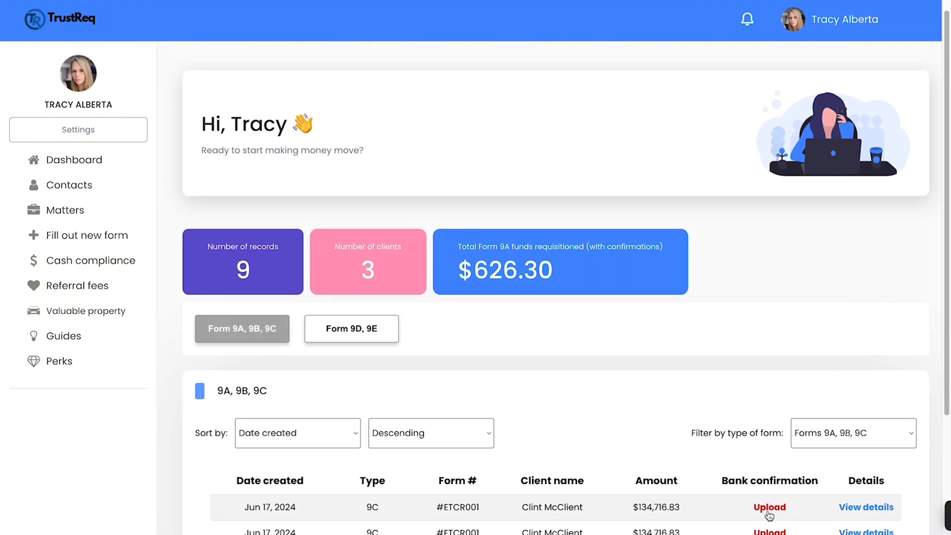
scroll(769, 516, down, 3)
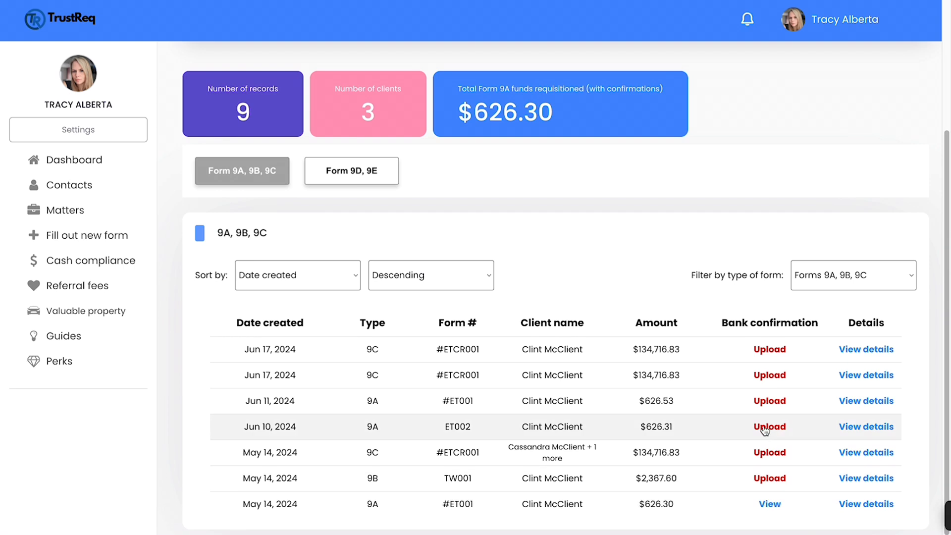